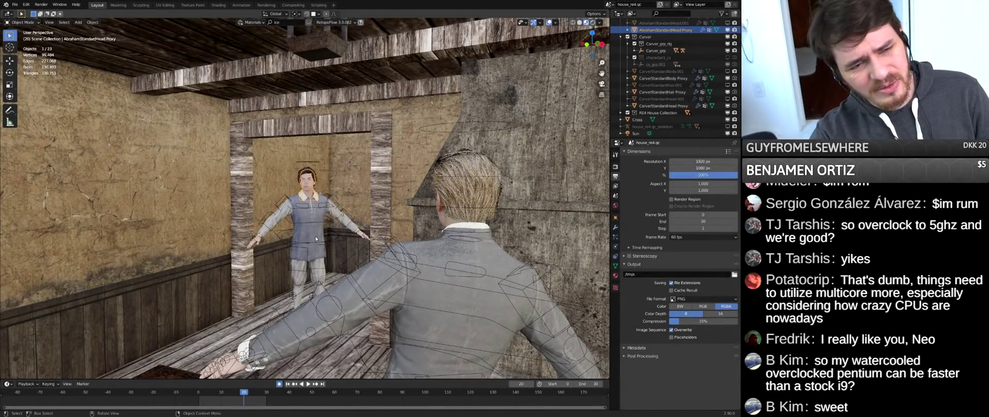
- Play the characters' animation briefly and look over the two figures in the house
key(space)
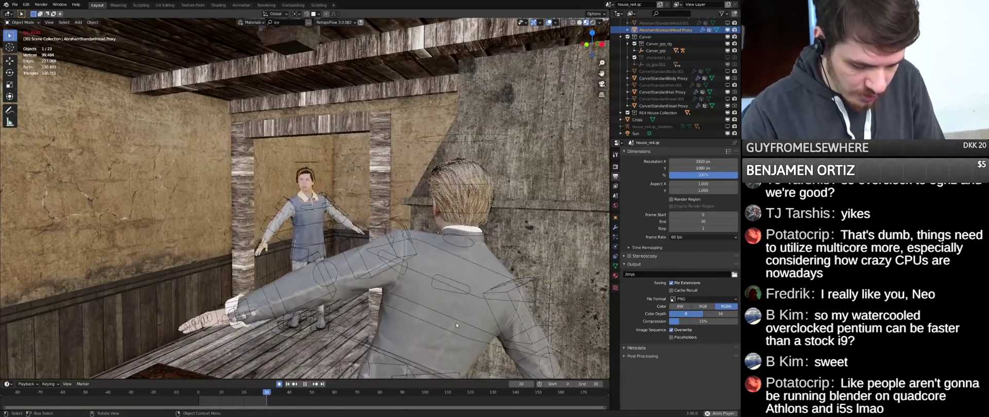
key(space)
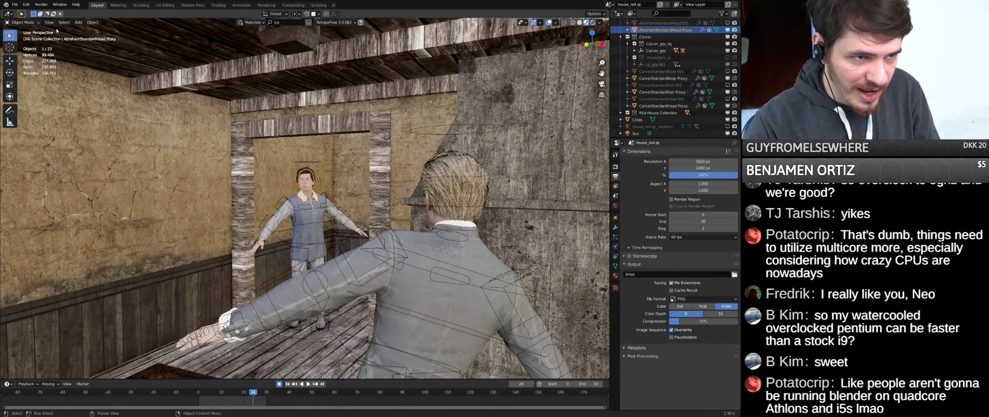
shift+middle_drag(358, 206, 333, 172)
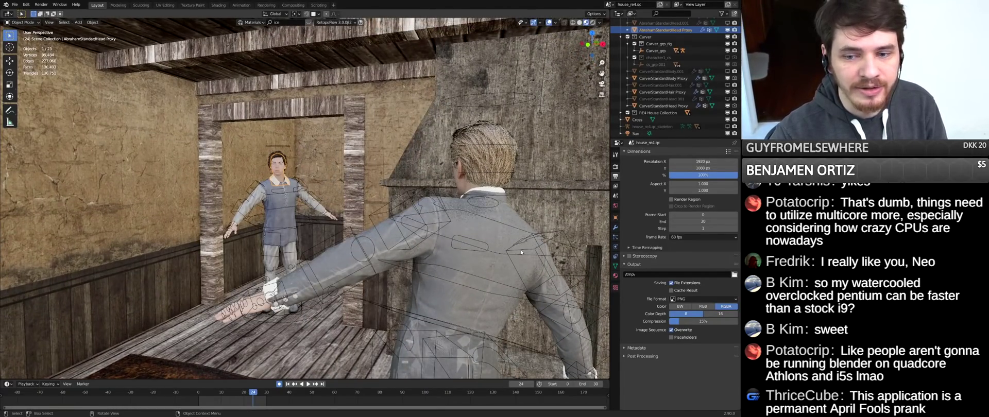
click(615, 196)
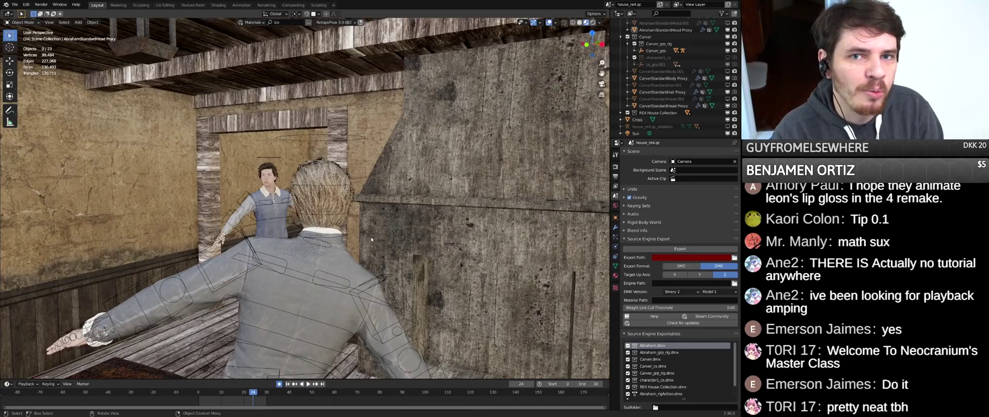
middle_drag(371, 239, 354, 262)
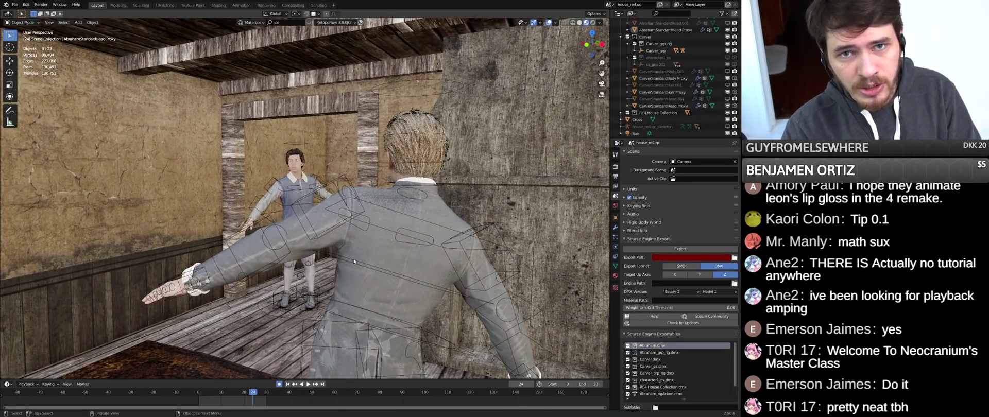
middle_drag(354, 261, 355, 261)
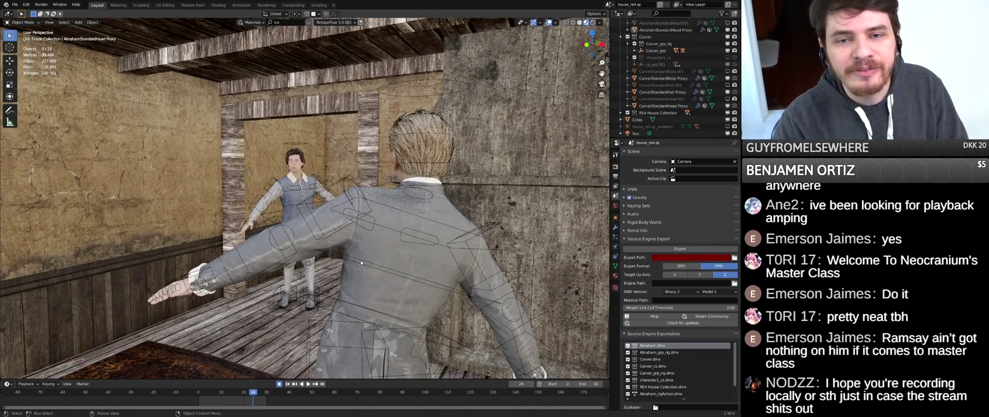
middle_drag(360, 263, 281, 166)
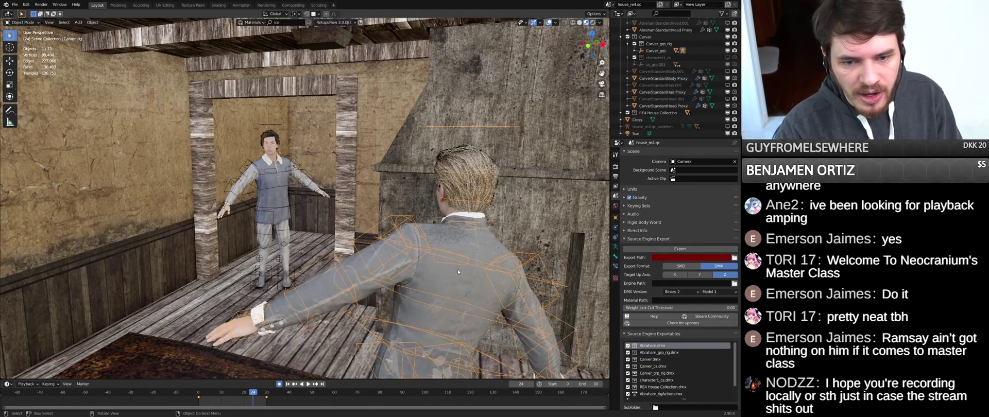
- Select Carver's body mesh and reveal the Auto Smooth option in its mesh data's normals settings
click(464, 256)
middle_drag(464, 257, 516, 256)
click(615, 218)
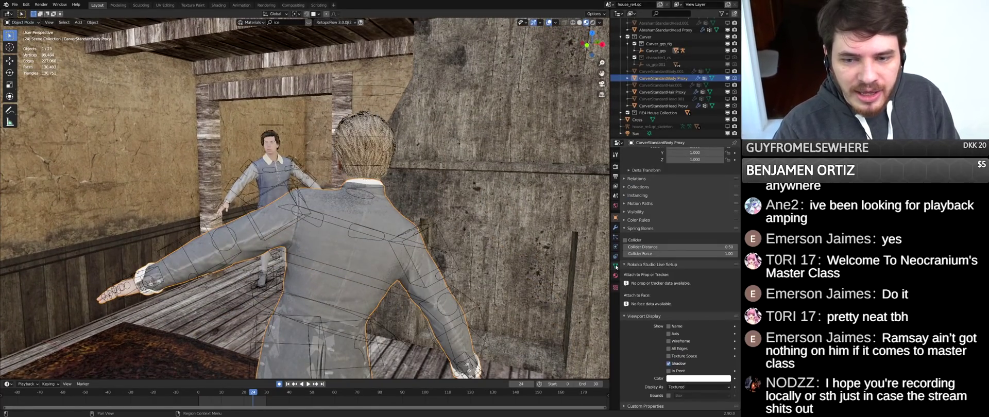
click(615, 266)
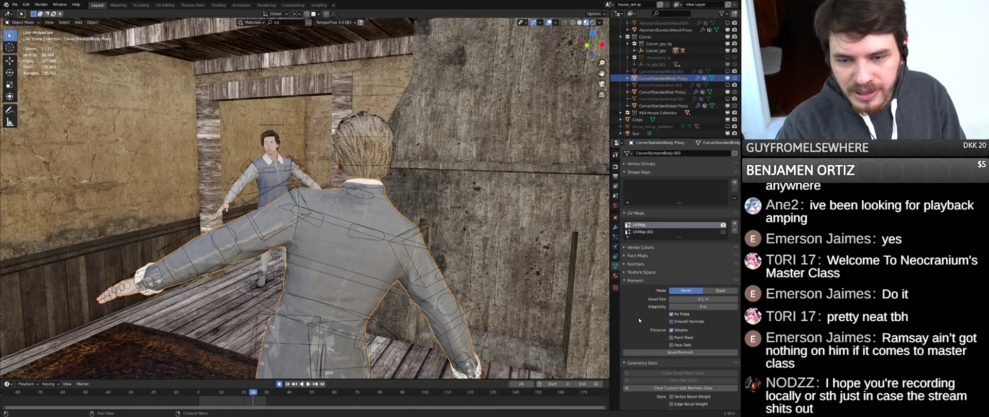
click(635, 264)
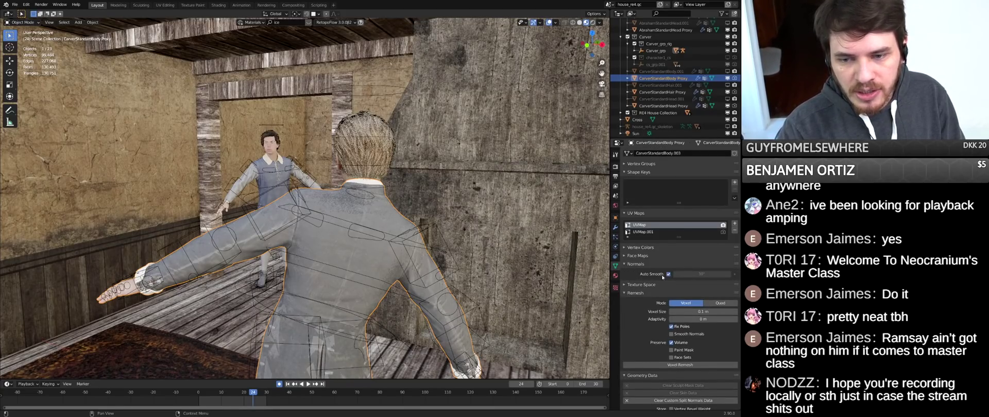
- Enable Auto Smooth on Carver's hair and head meshes
click(363, 147)
click(668, 274)
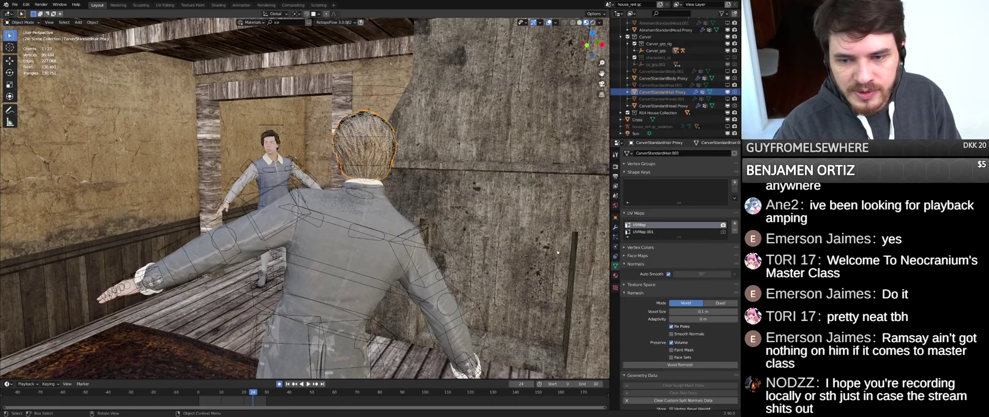
click(360, 152)
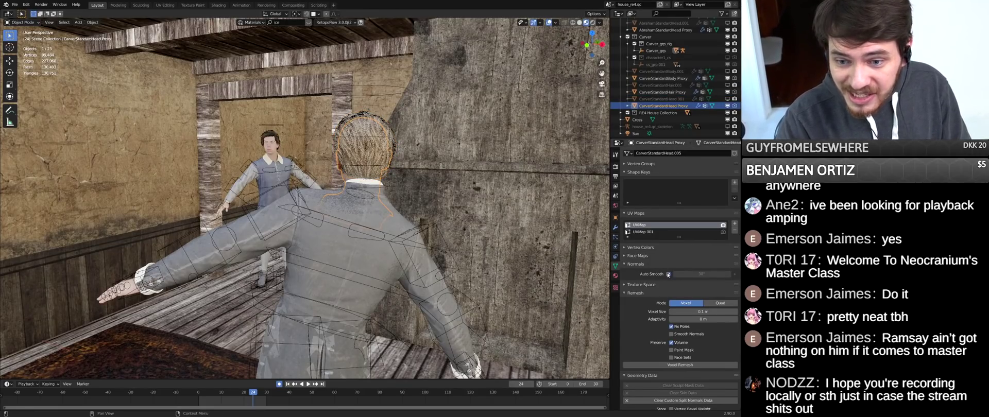
- Select Abraham's hair mesh and play the animation to judge playback speed with Auto Smooth enabled
click(270, 139)
key(space)
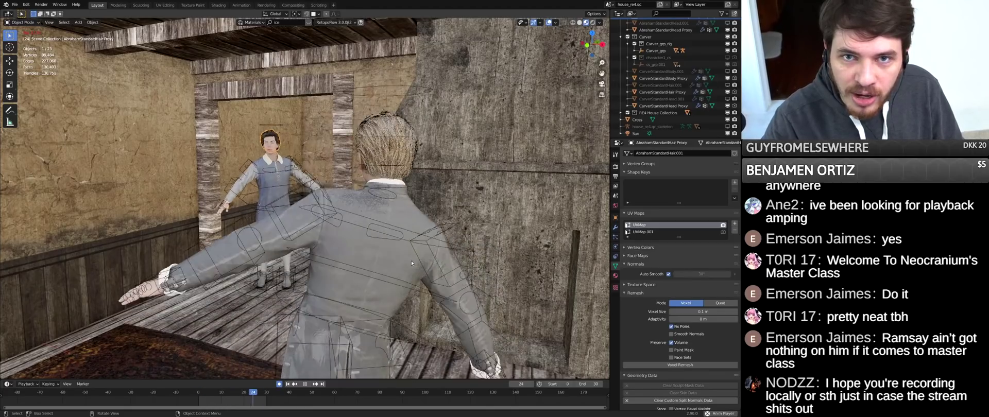
key(space)
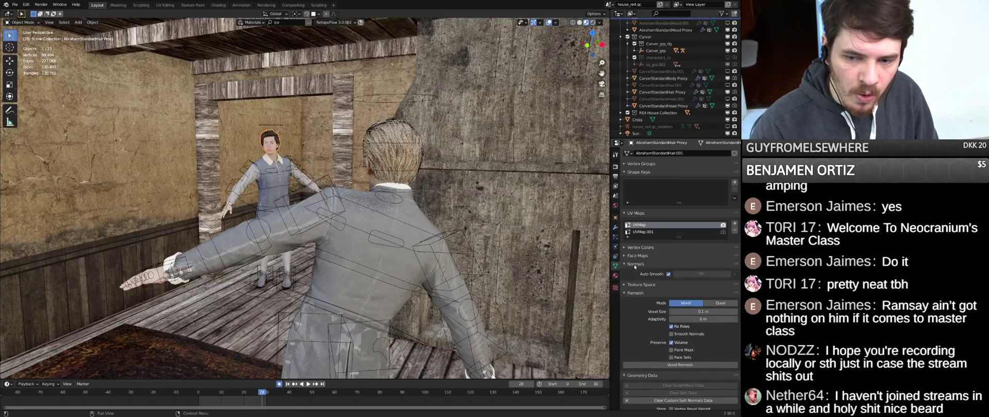
- Disable Auto Smooth on Carver's body, hair and head meshes
click(668, 274)
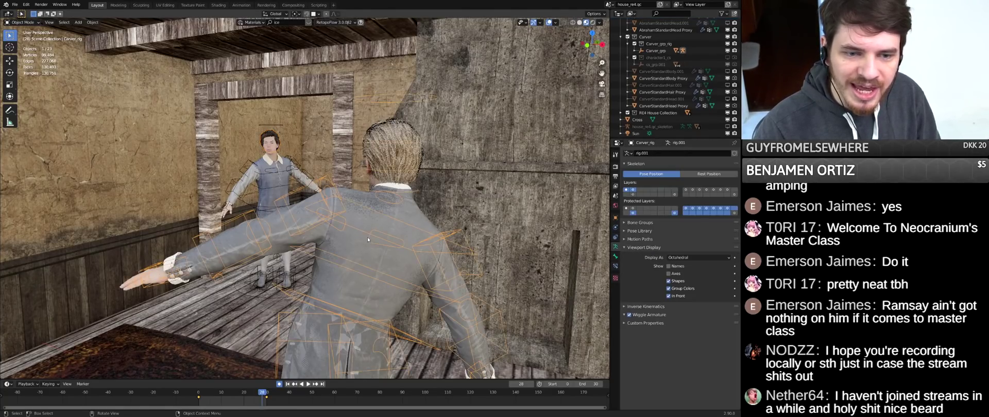
click(384, 238)
key(ctrl+z)
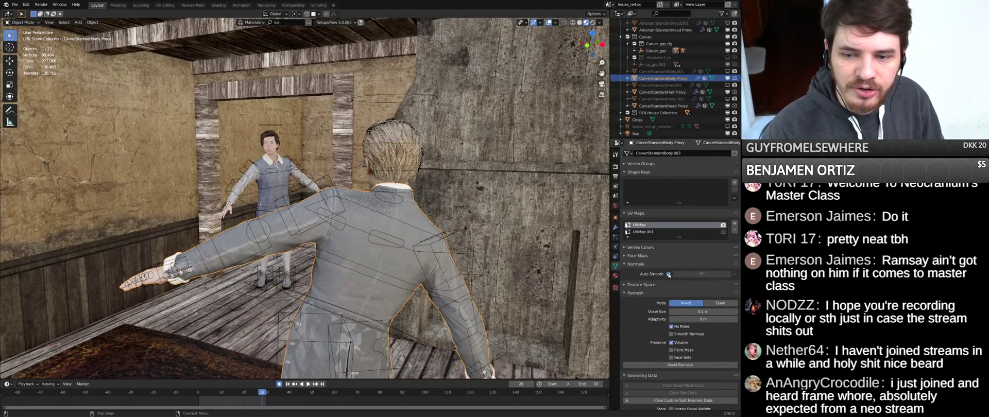
click(394, 143)
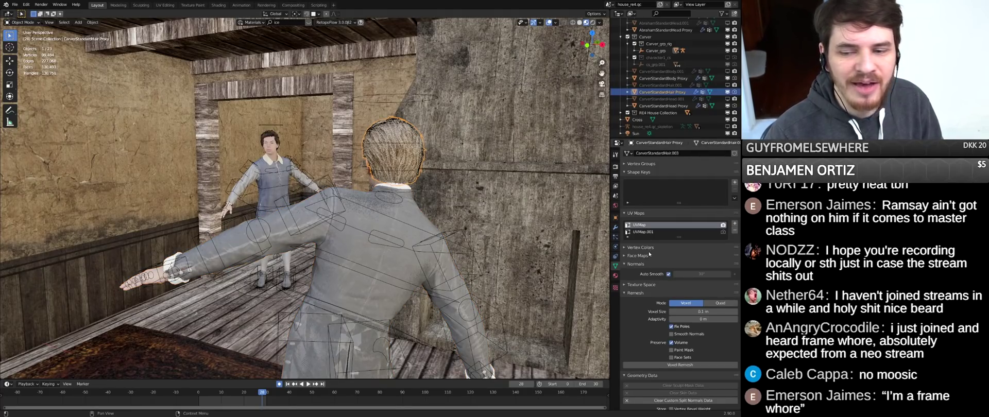
click(668, 275)
click(390, 163)
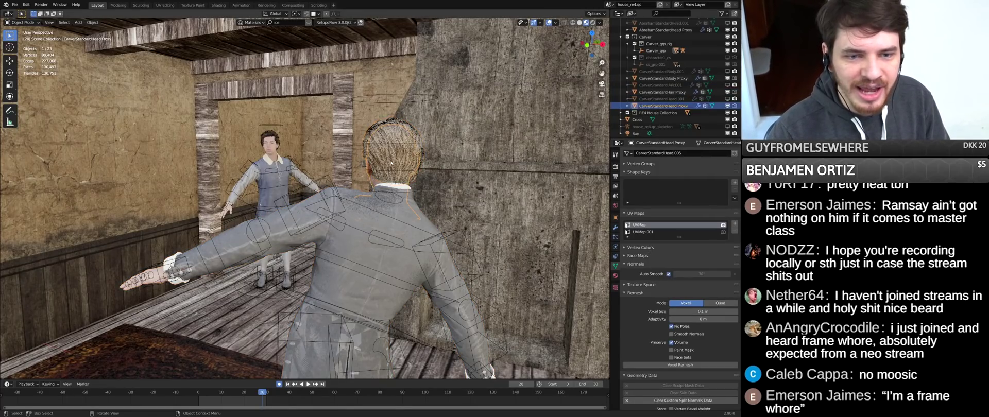
click(668, 274)
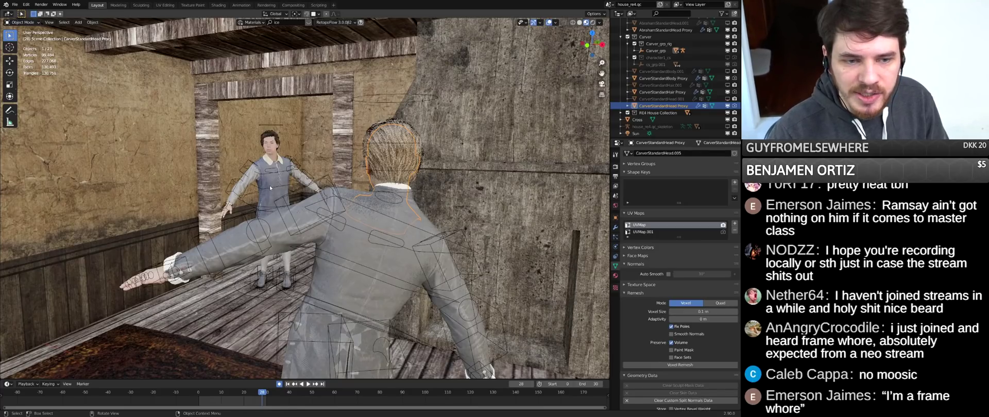
- Disable Auto Smooth on Abraham's meshes and play the animation again to compare playback speed
click(270, 188)
click(668, 274)
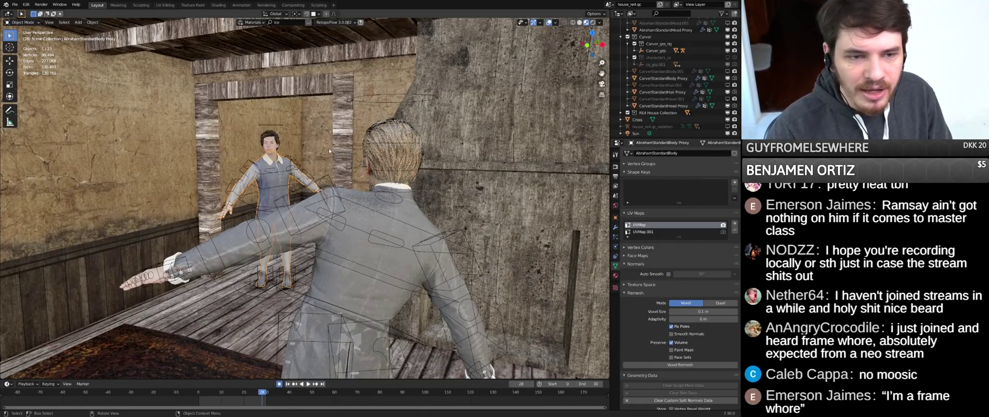
click(264, 146)
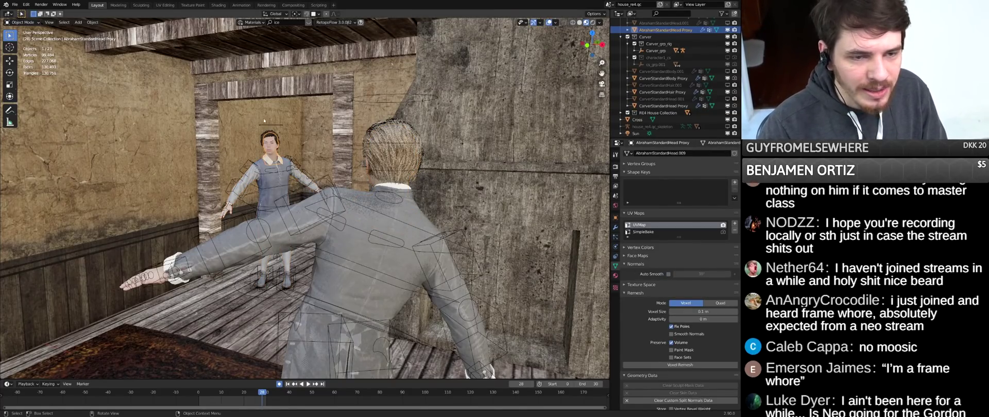
click(267, 139)
key(space)
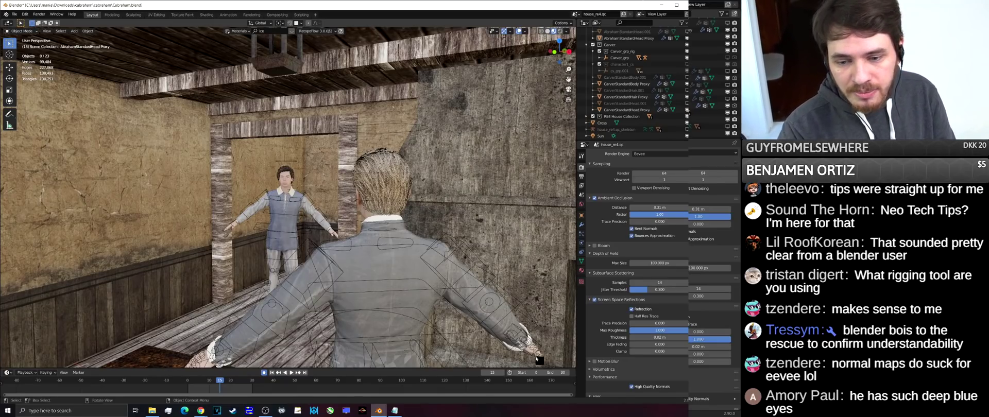
- Append the node group Normal Map Optimized.001 from the Normal Map Optimized Append blend file in the Blender Fast Character Animation folder
click(15, 15)
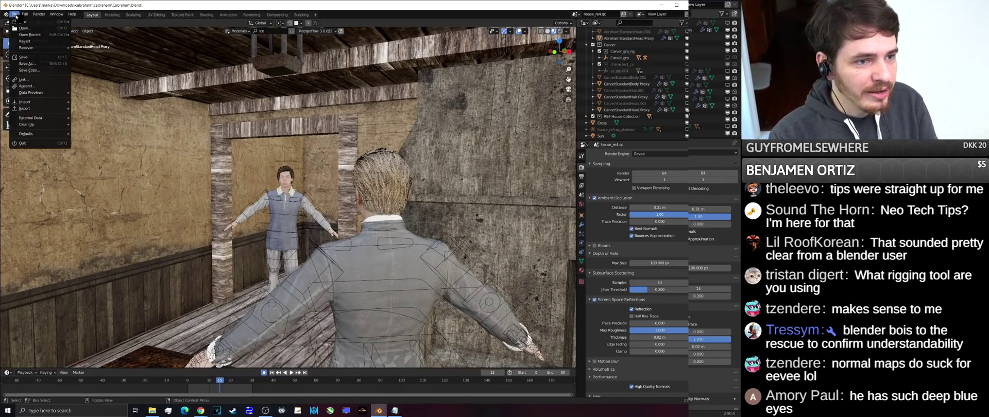
click(29, 90)
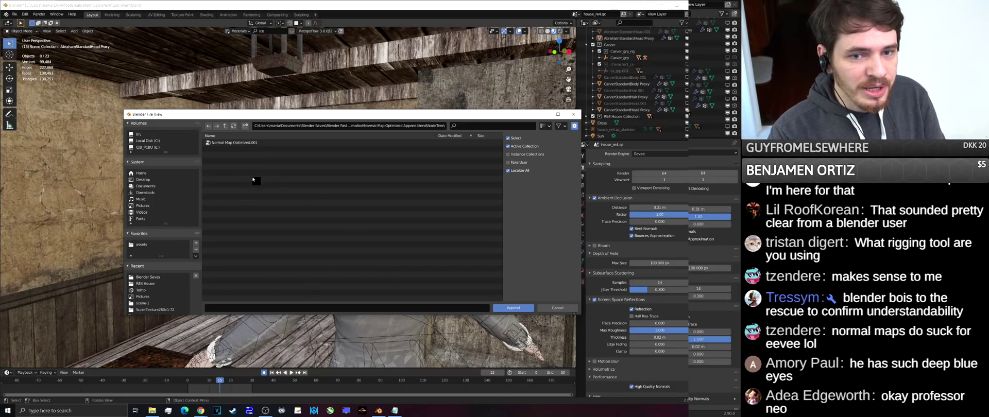
click(226, 127)
click(225, 126)
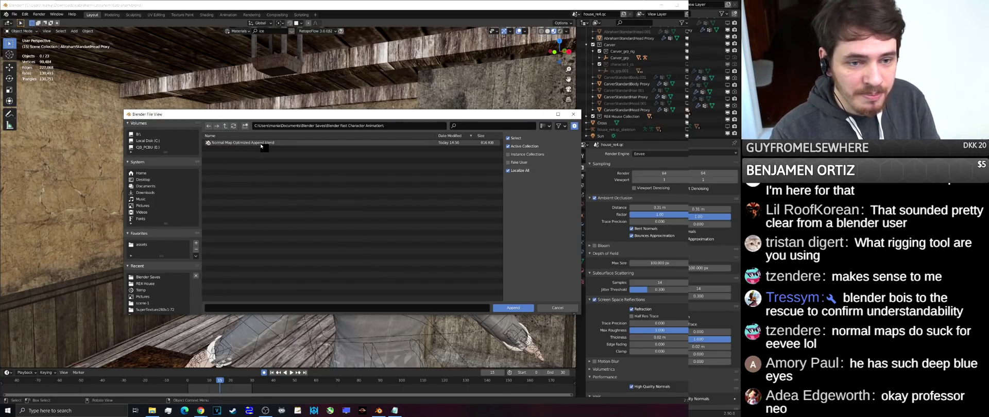
double_click(261, 143)
click(240, 191)
click(209, 144)
click(516, 308)
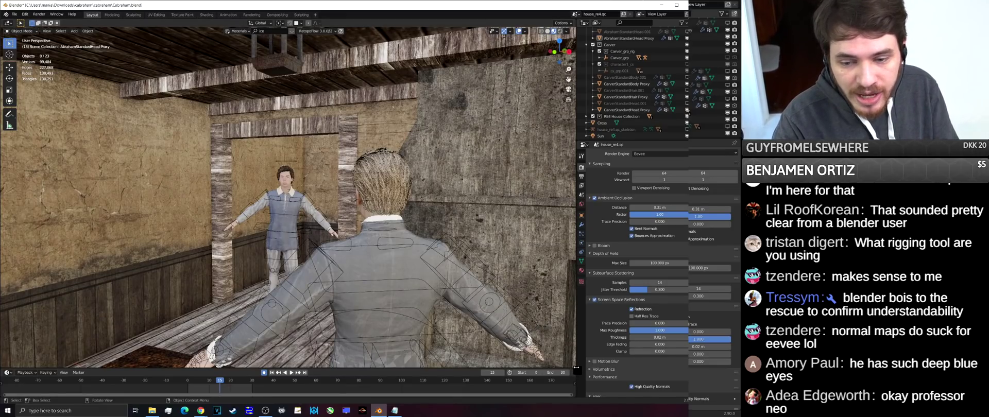
- Split the 3D viewport into two side-by-side areas and turn the new one into a shader editor
drag(576, 368, 379, 360)
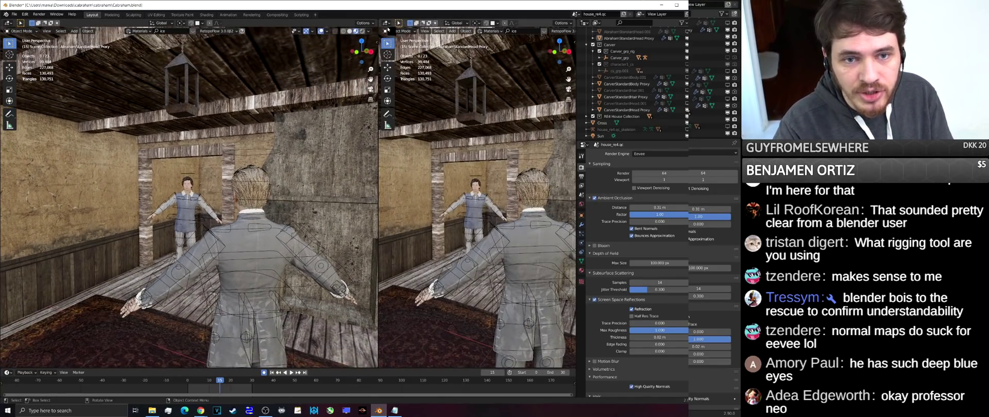
click(387, 24)
click(401, 82)
- Add the optimized normal map group node to the cornea material, below the existing normal map node
middle_drag(442, 278, 434, 251)
key(shift+a)
text(Norma)
text(ap)
key(Down)
key(Down)
key(Up)
key(Return)
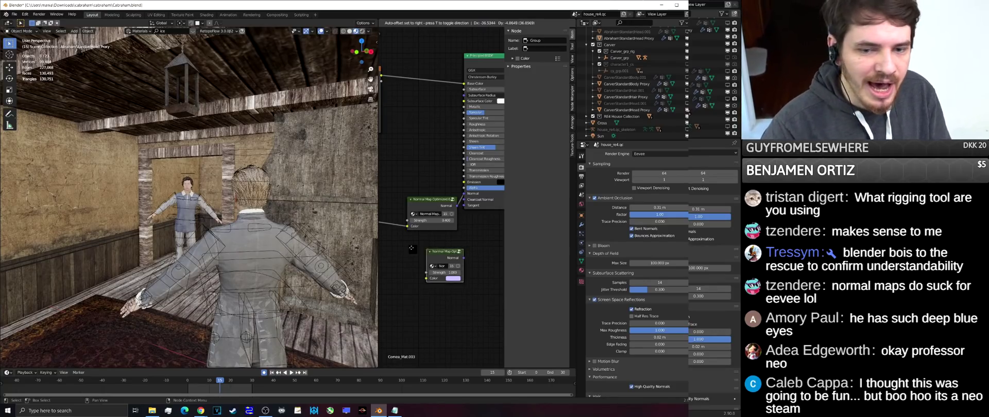
click(409, 232)
- Connect the cornea normal texture's Color output to the Color input of the new optimized normal map node
middle_drag(409, 232, 455, 211)
drag(422, 201, 456, 242)
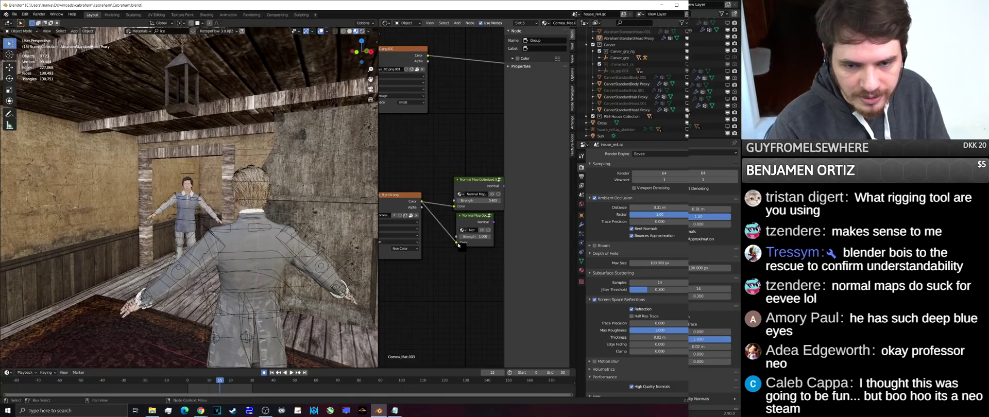
middle_drag(456, 242, 380, 269)
middle_drag(409, 216, 437, 200)
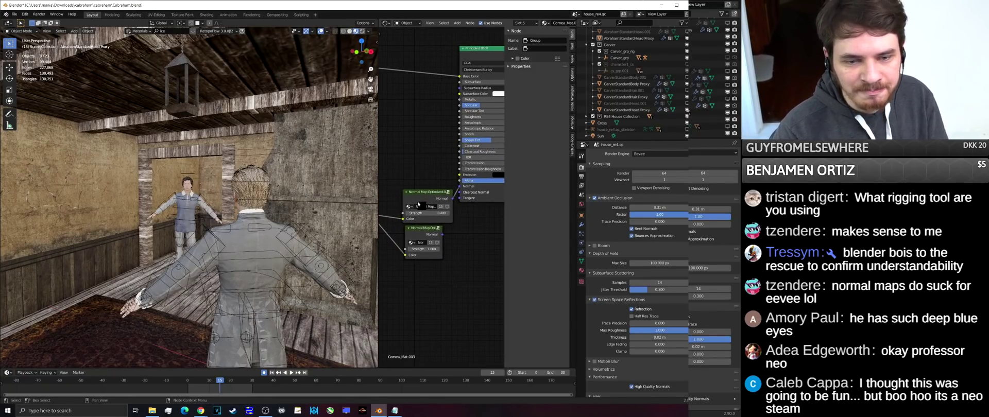
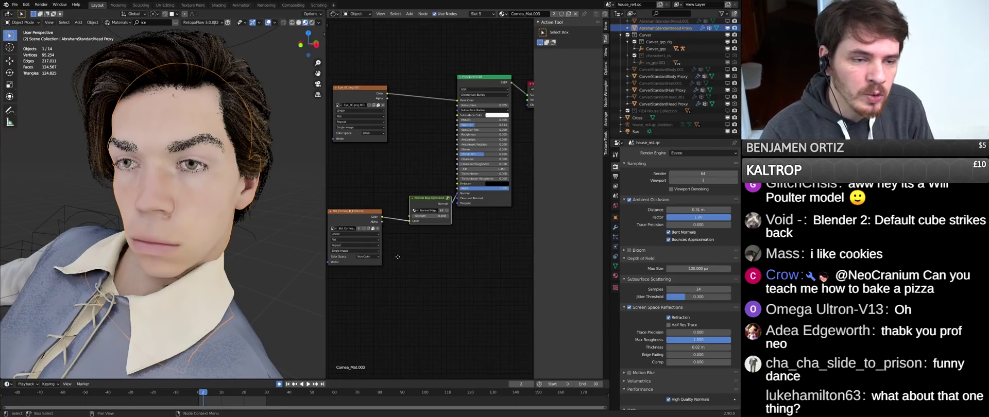
- Examine how the cornea normal texture and optimized normal map node feed the shader in Cornea_Mat.003
middle_drag(401, 254, 417, 264)
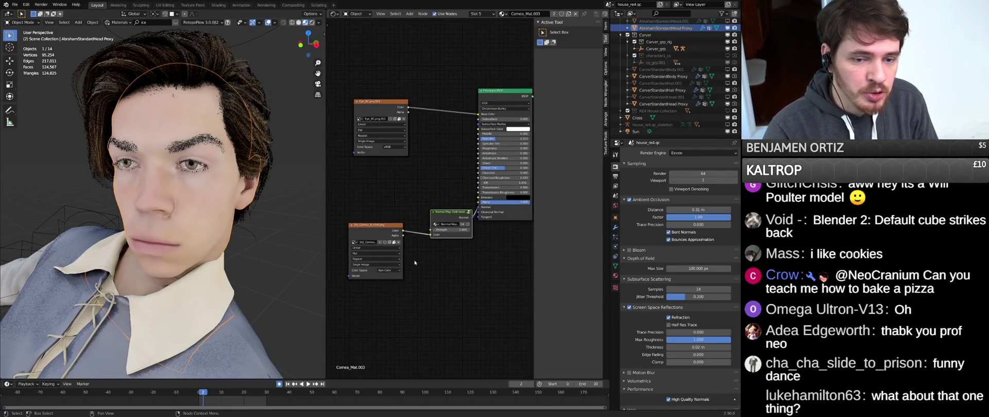
scroll(391, 257, up, 3)
scroll(380, 237, up, 2)
scroll(381, 236, down, 3)
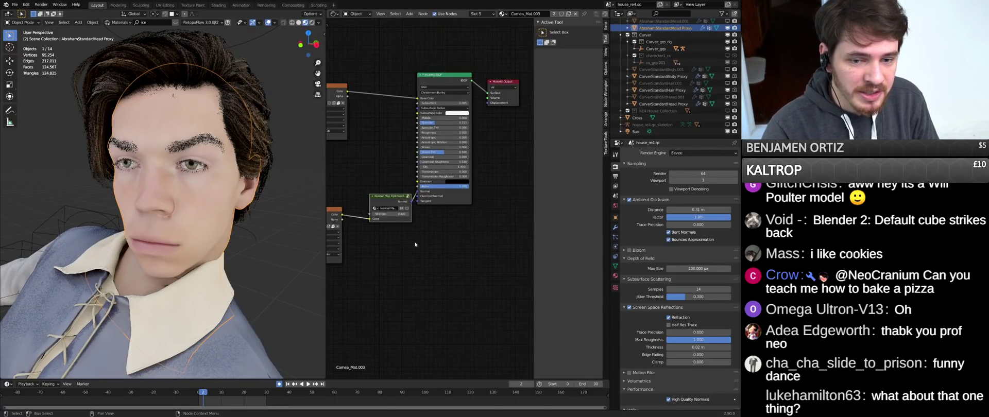
middle_drag(465, 164, 440, 196)
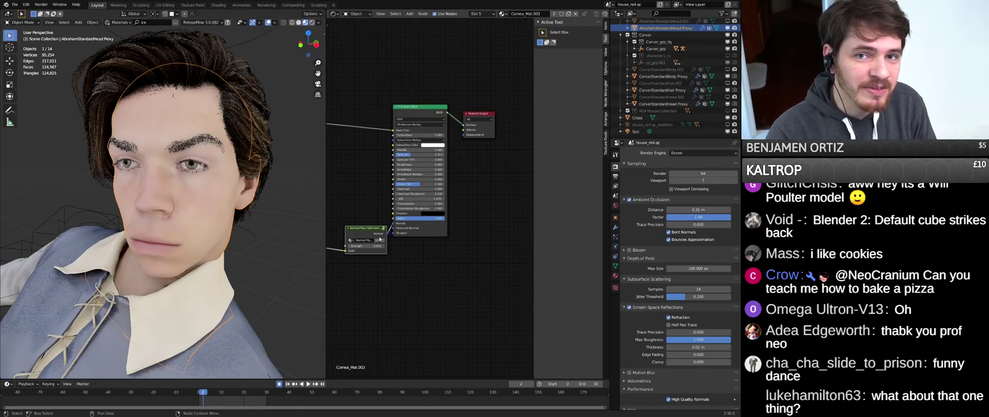
scroll(344, 256, up, 3)
middle_drag(344, 256, 511, 202)
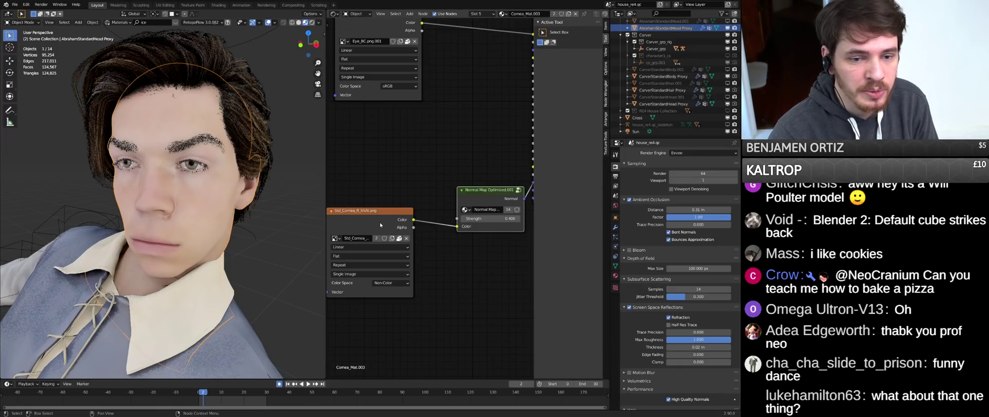
middle_drag(417, 219, 380, 231)
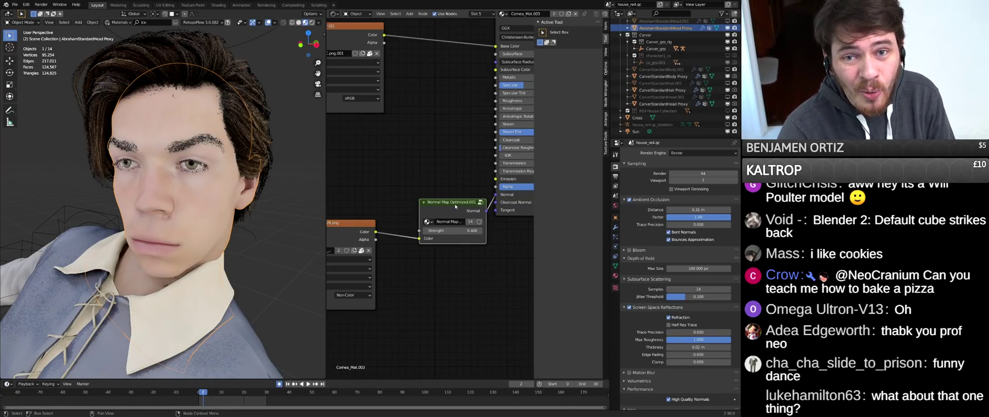
drag(451, 204, 431, 204)
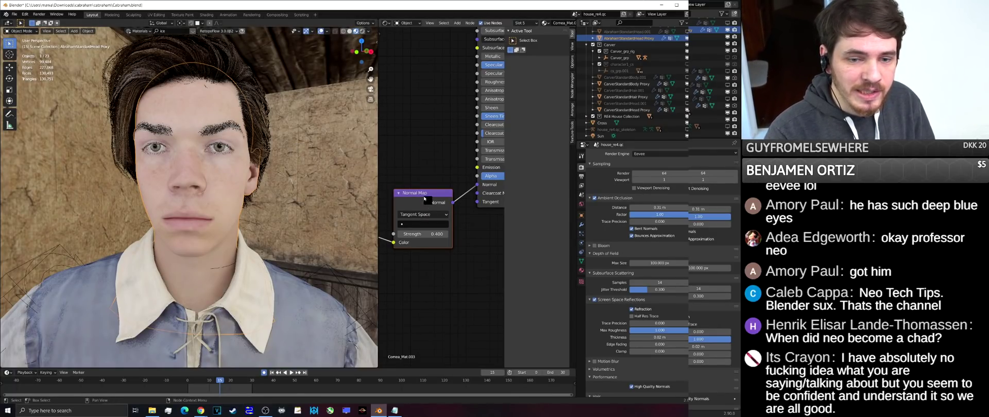
middle_drag(433, 196, 435, 195)
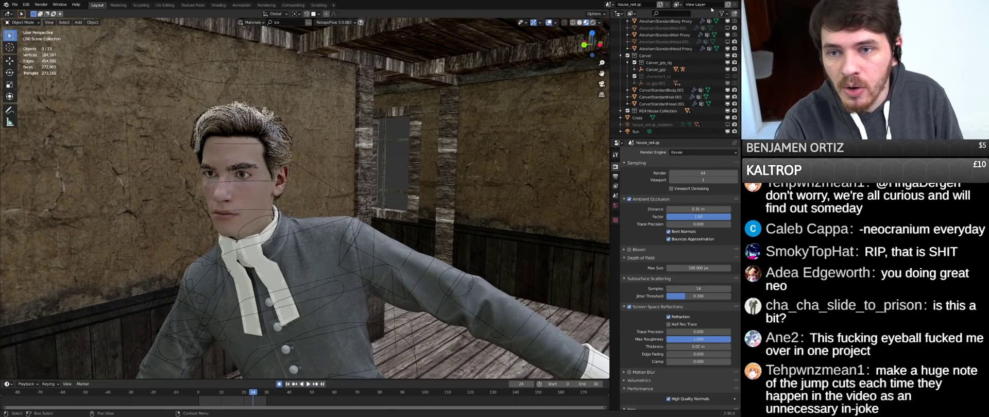
- Check the outliner's filter options for the Disable in Viewports restriction toggle
click(726, 14)
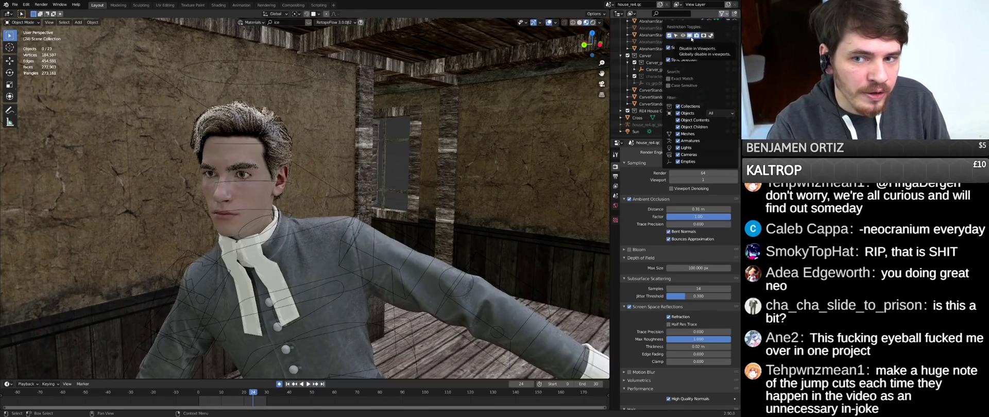
click(723, 14)
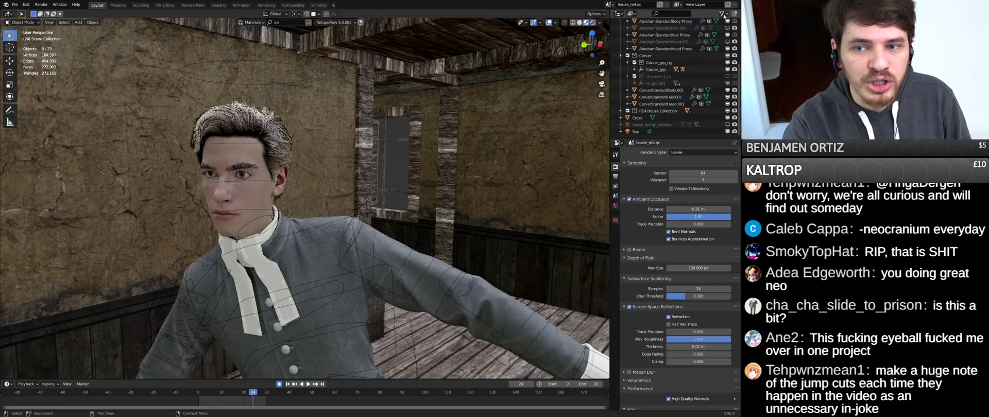
- Duplicate the CarverStandardBody.001 object, leaving the copy in the original's position
click(664, 91)
key(KP_Decimal)
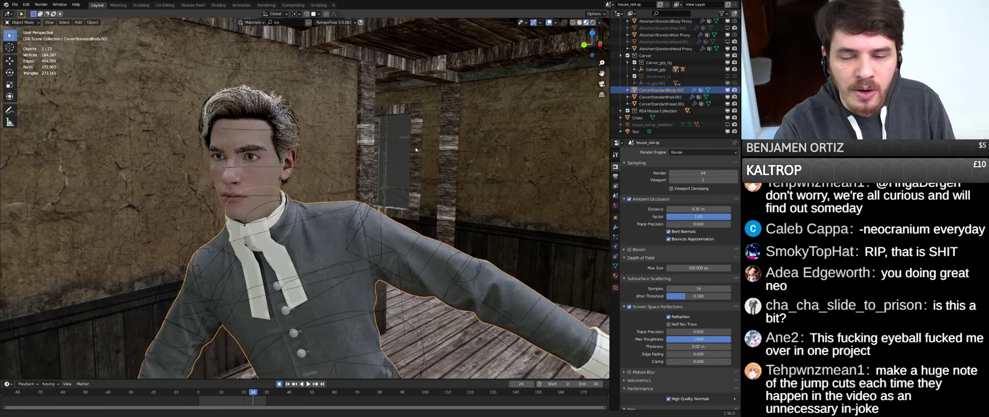
scroll(405, 108, down, 4)
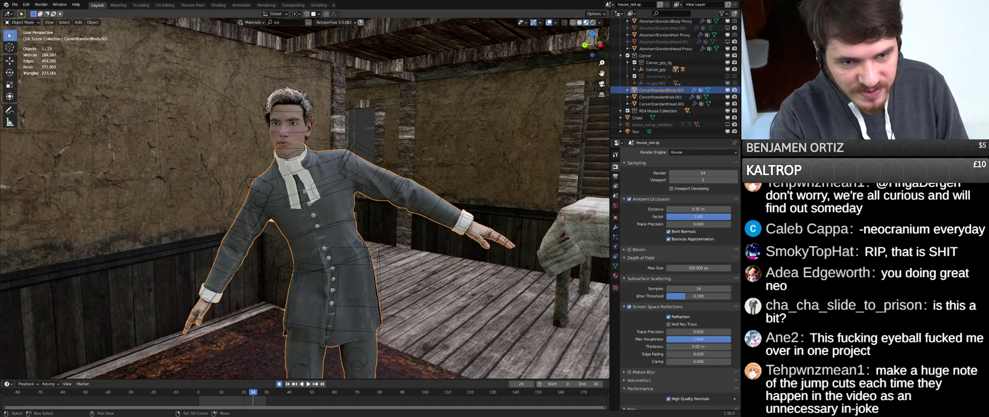
key(shift+d)
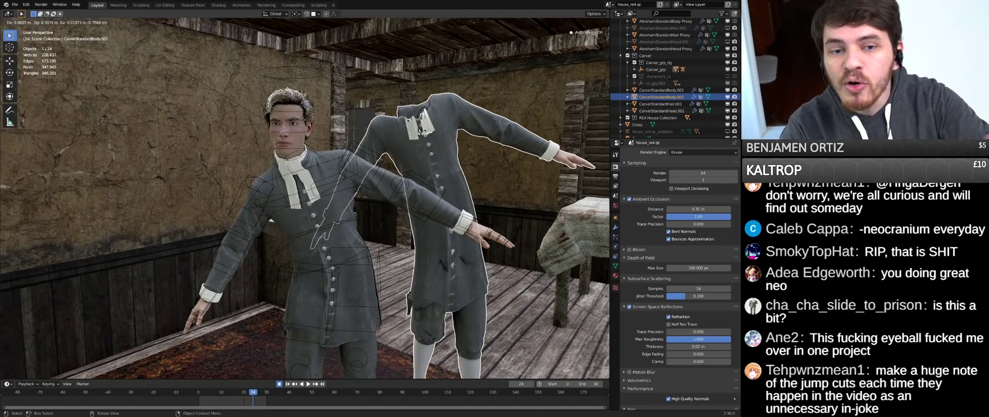
key(Escape)
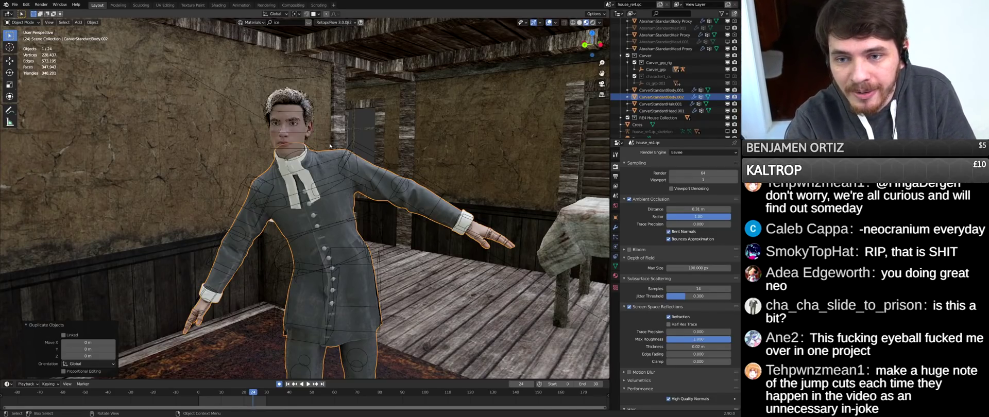
- Rename the duplicate as CarverStandardBody Proxy and disable the original CarverStandardBody.001 in viewports
double_click(670, 97)
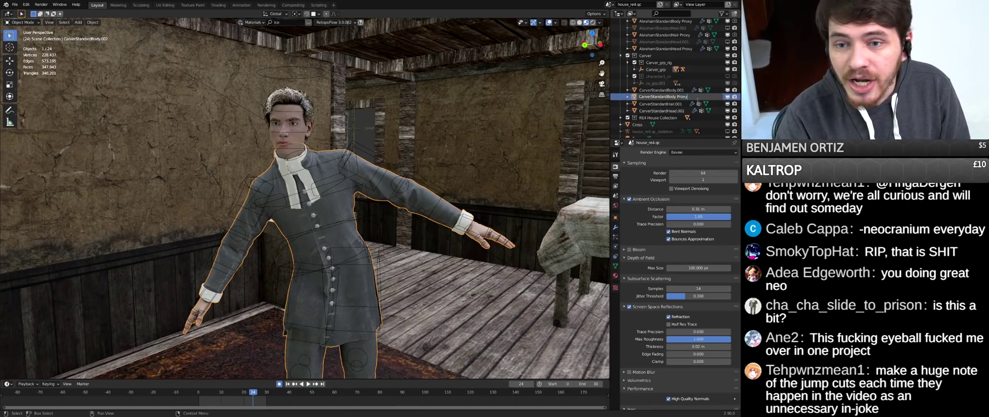
key(Return)
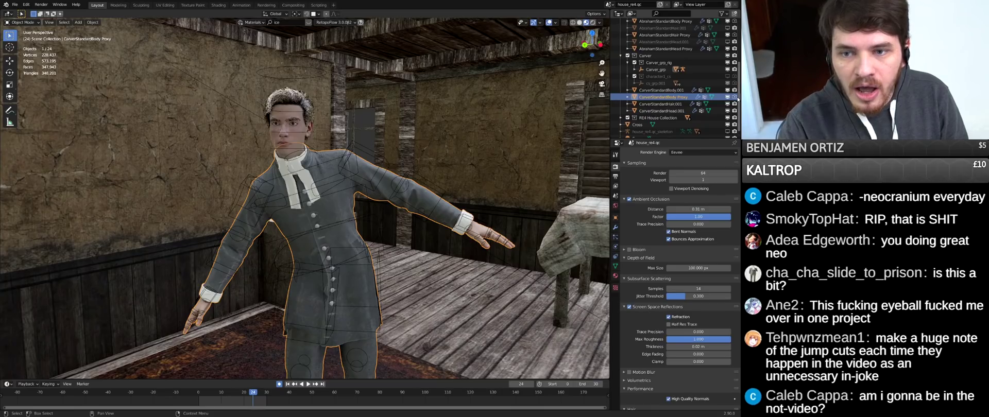
click(727, 90)
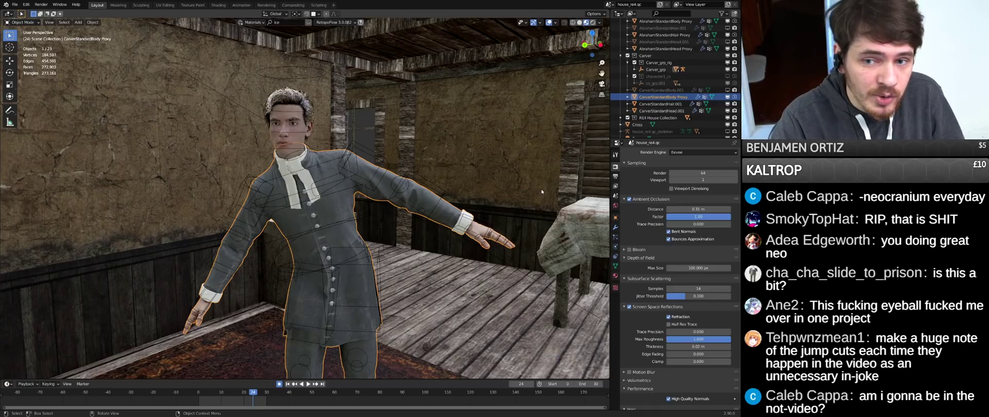
- Enter Edit Mode on CarverStandardBody Proxy and run Decimate Geometry on its whole mesh
click(21, 22)
click(21, 38)
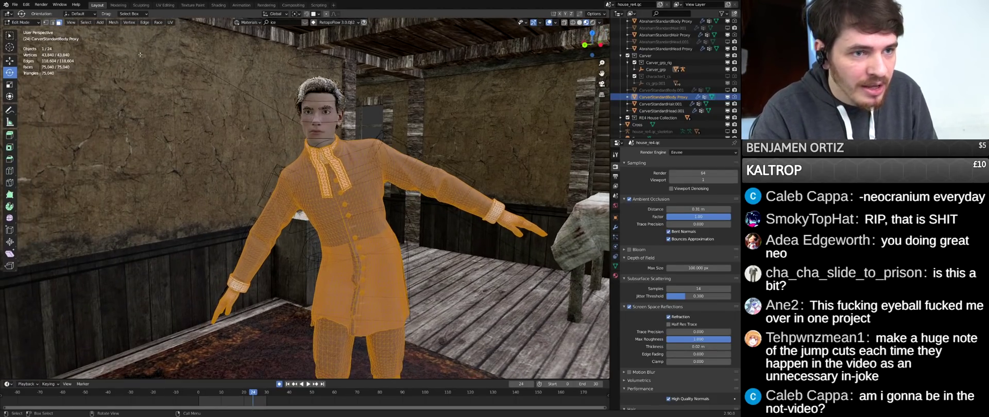
click(114, 22)
mouse_move(116, 177)
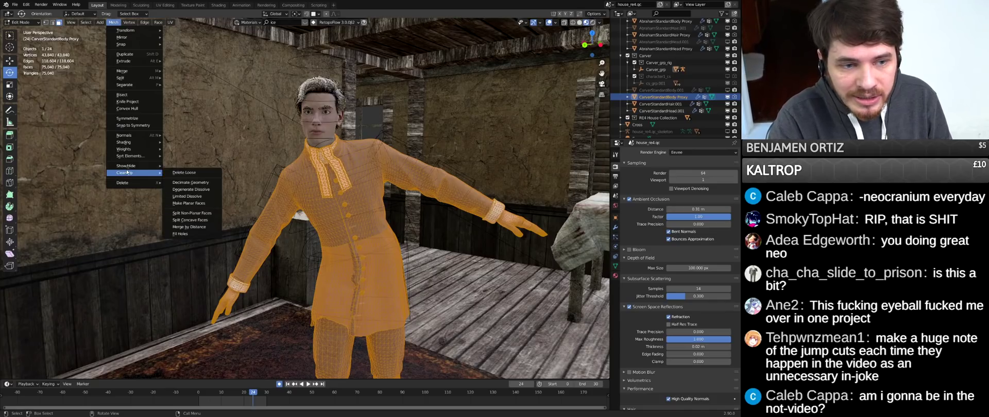
click(206, 184)
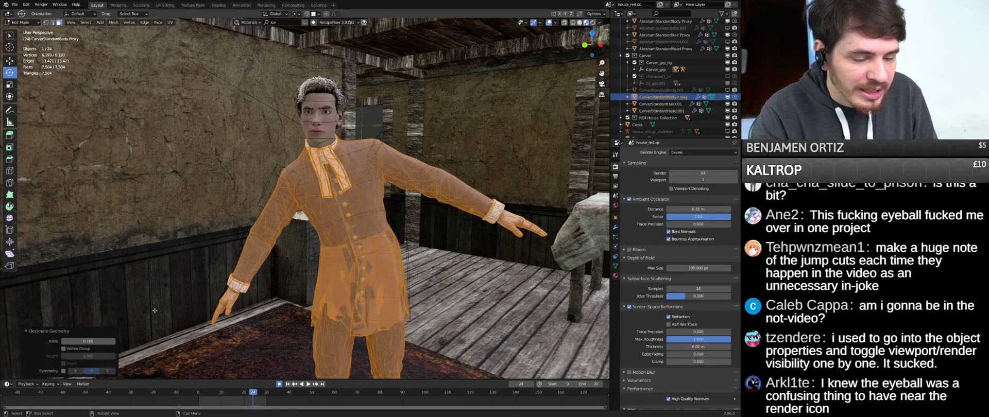
- Enable symmetry on the X axis for the decimation and set its ratio to 0.3
click(63, 371)
click(76, 372)
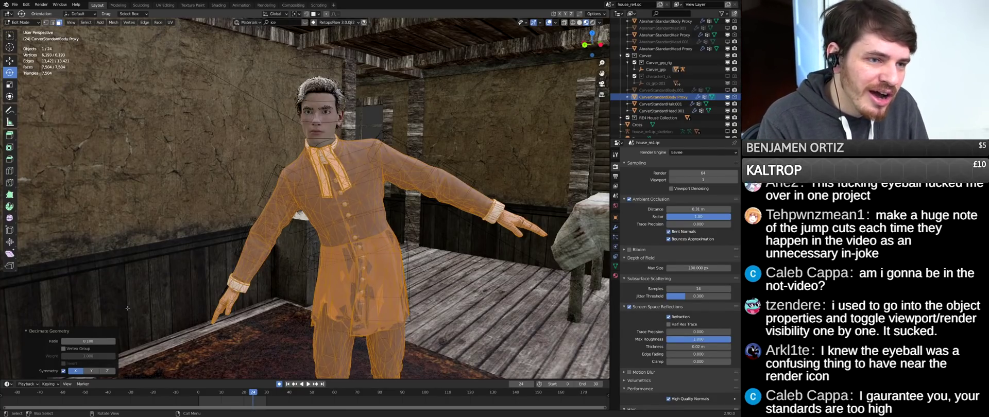
click(82, 342)
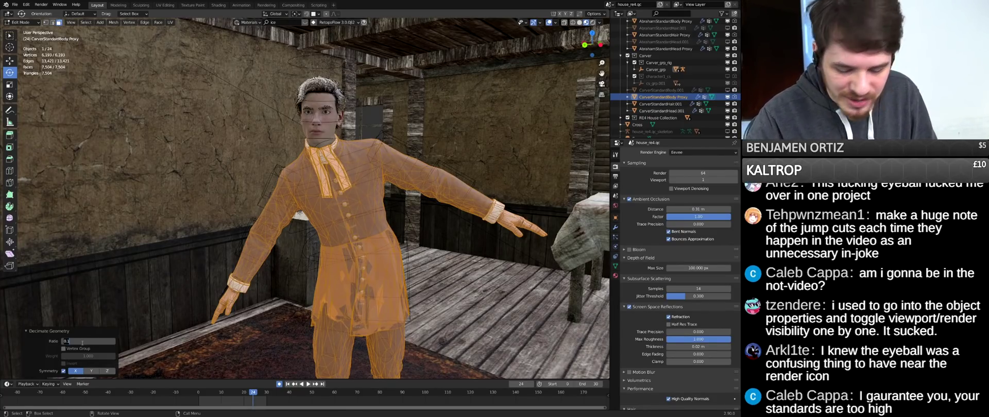
text(0.2)
key(BackSpace)
text(3)
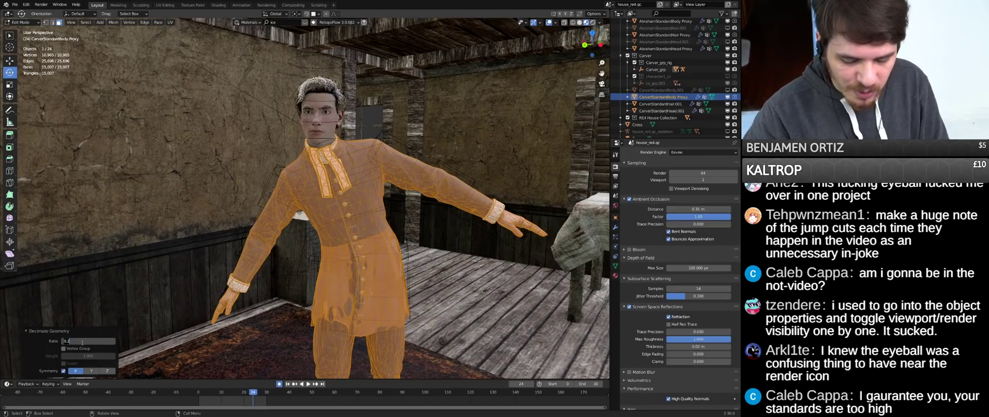
key(Return)
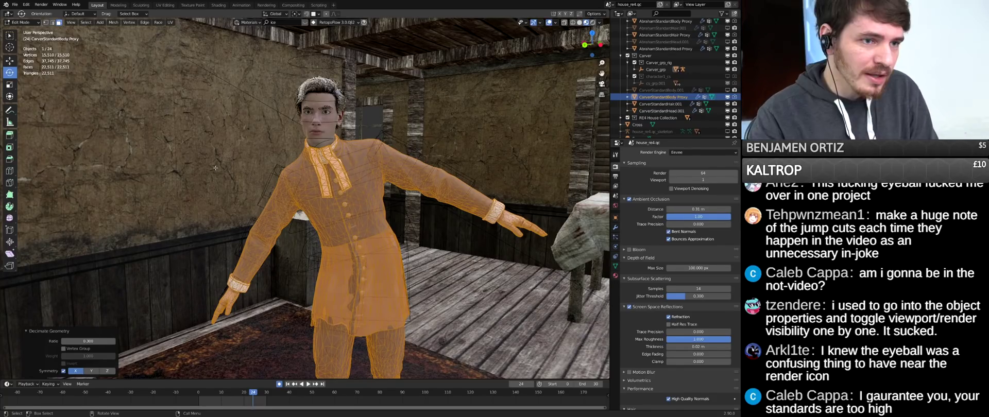
- Deselect the proxy body's mesh, return to Object Mode and play the animation briefly to check the decimated body
key(alt+a)
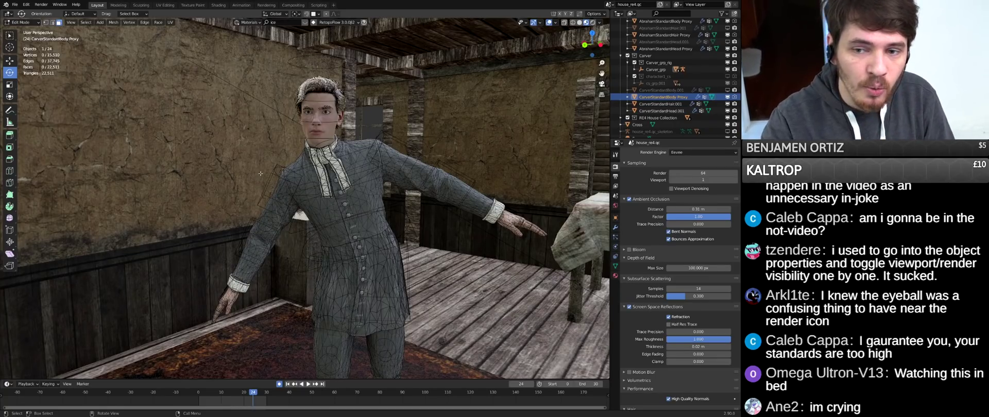
click(21, 22)
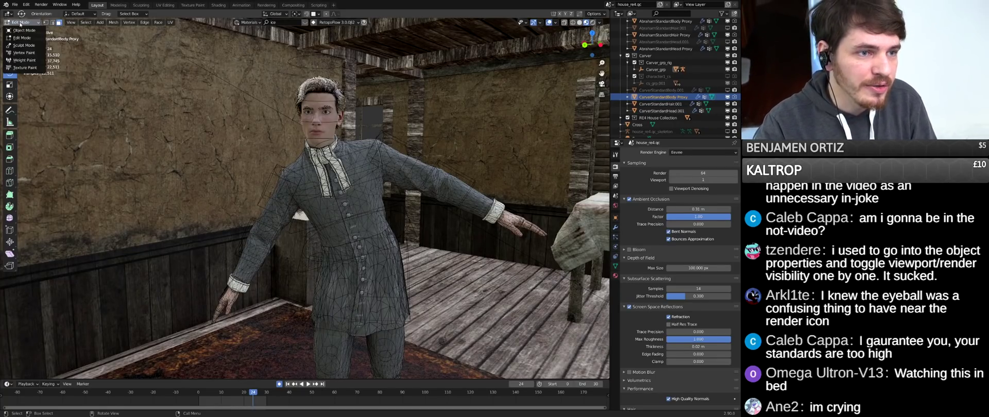
click(24, 28)
key(space)
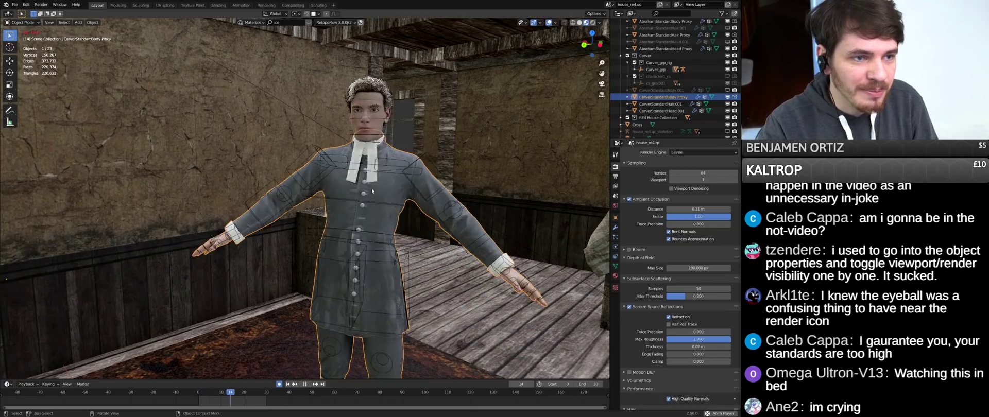
key(space)
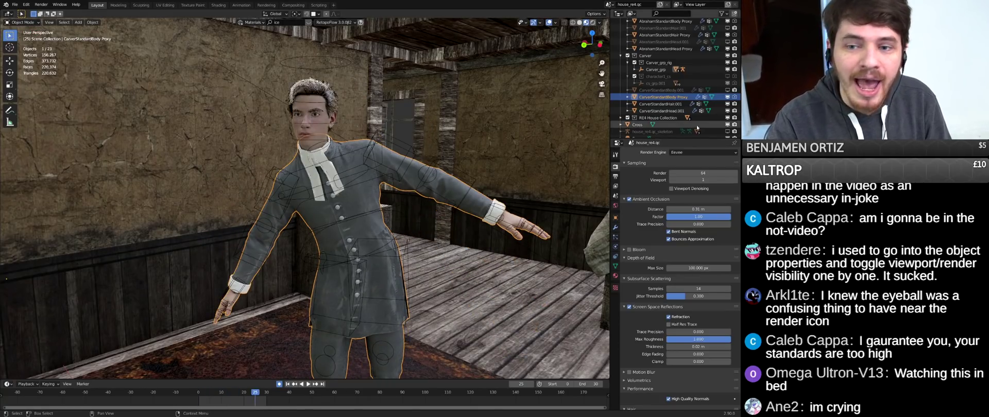
- Disable Carver's original hair and head meshes in viewports and play the animation with only the body proxy
click(727, 103)
click(728, 110)
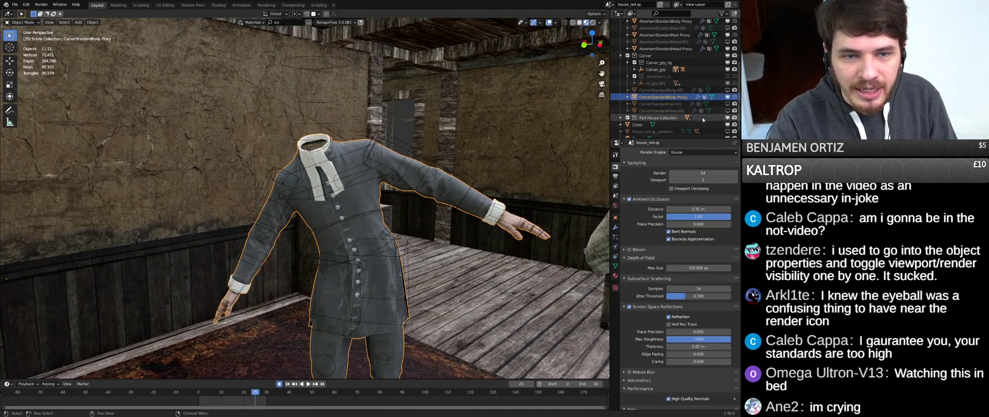
key(space)
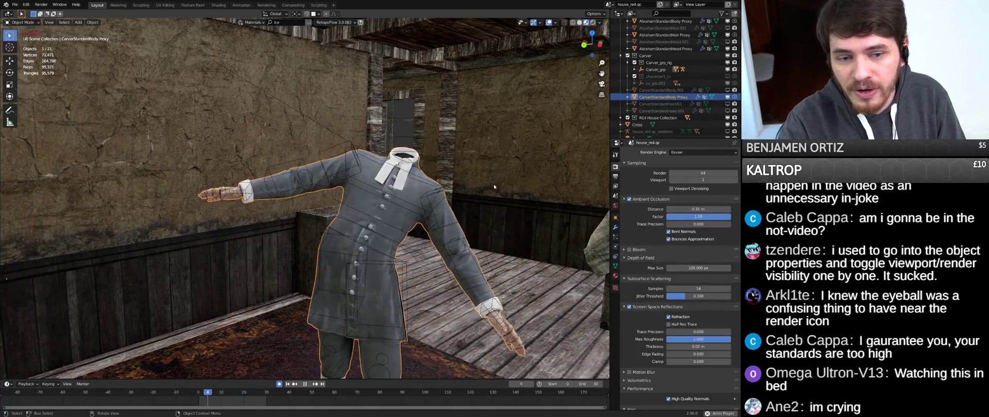
key(Escape)
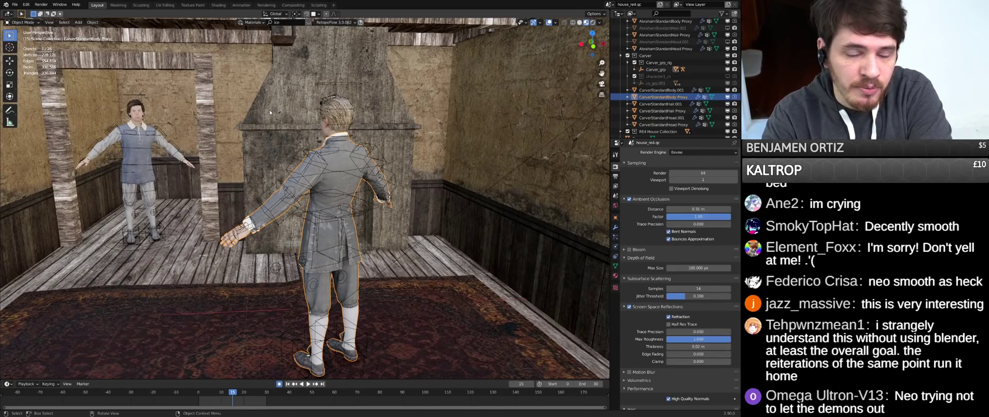
- Box-select the Carver character and its surroundings, move them to a new collection named Collection WOW, and toggle its viewport visibility off and on
drag(229, 67, 512, 281)
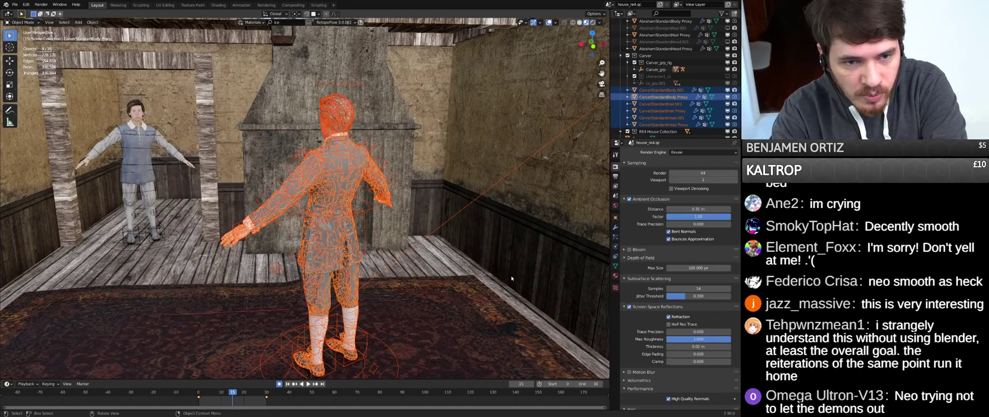
key(m)
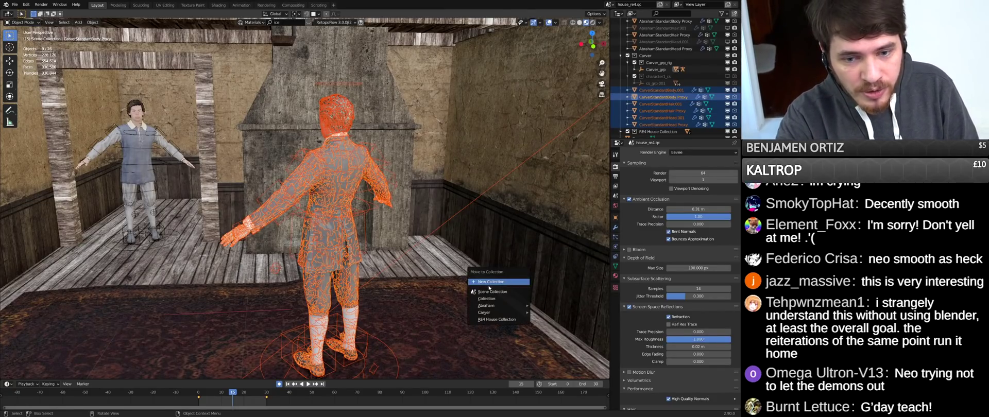
click(503, 285)
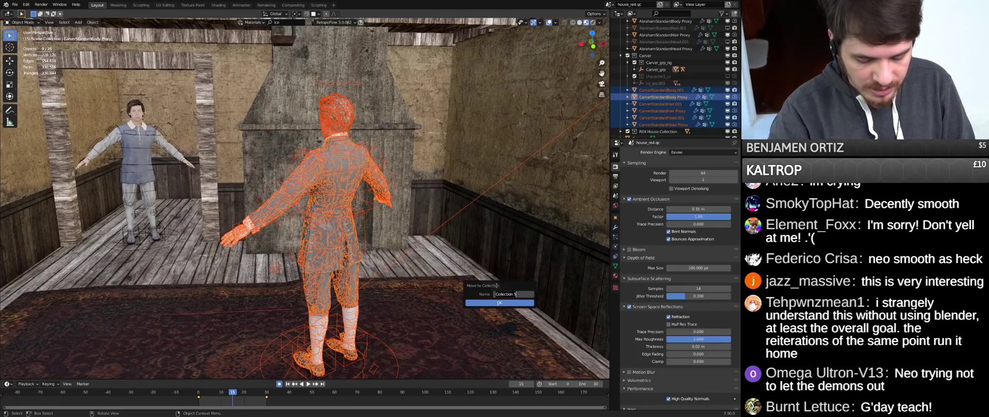
text(Collection WOW)
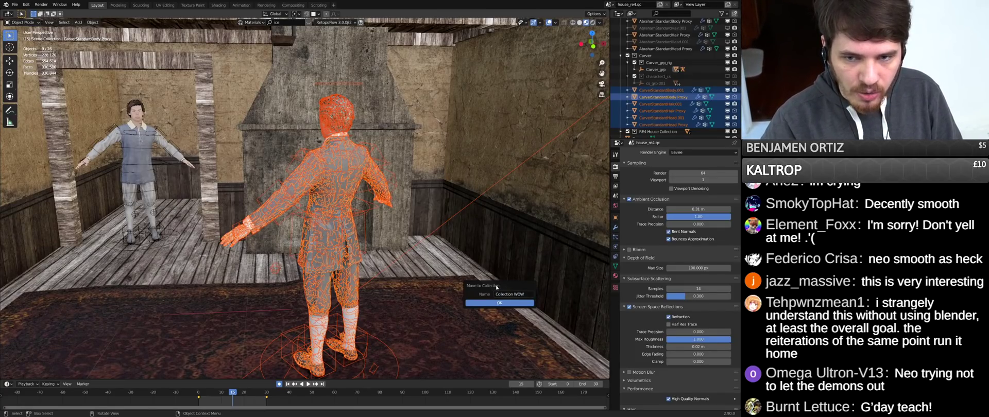
click(499, 303)
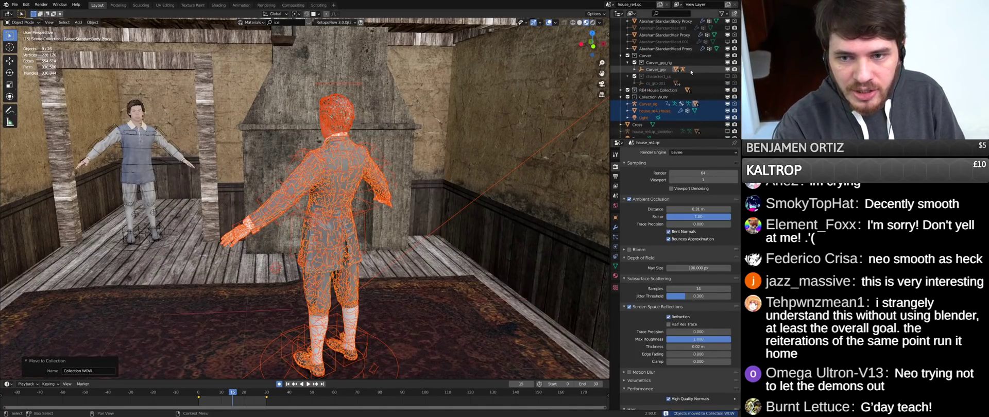
click(727, 97)
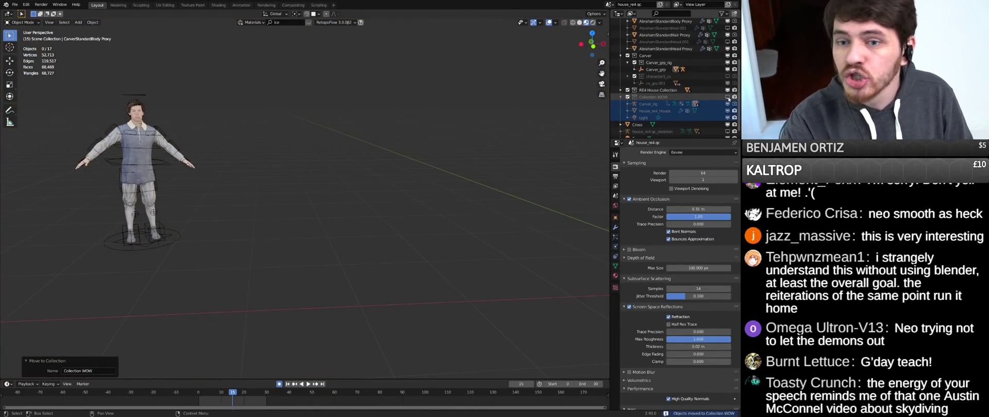
click(728, 97)
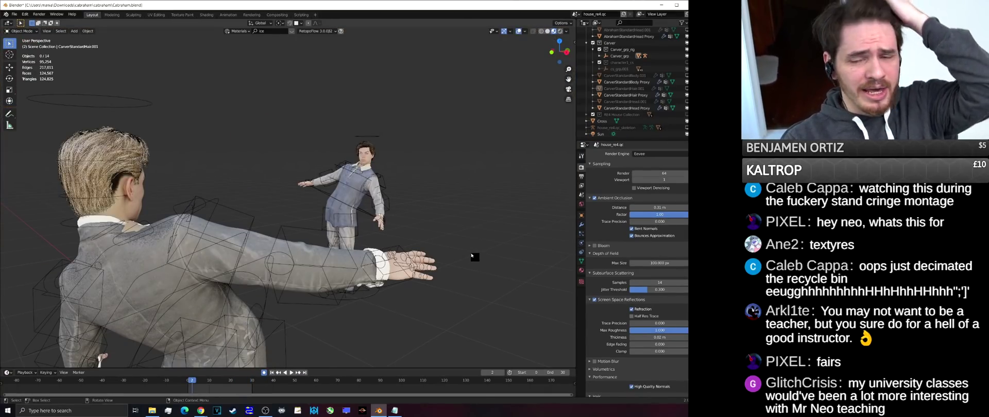
- Play the animation of both characters and switch the viewport to solid shading
key(space)
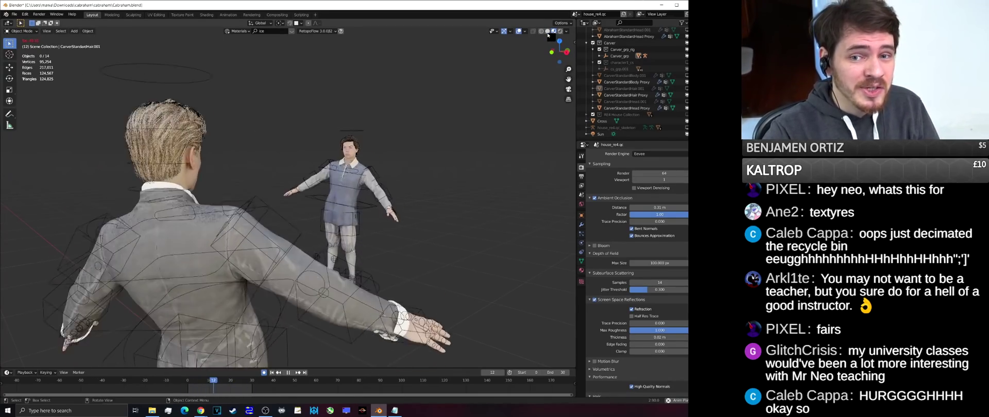
click(546, 32)
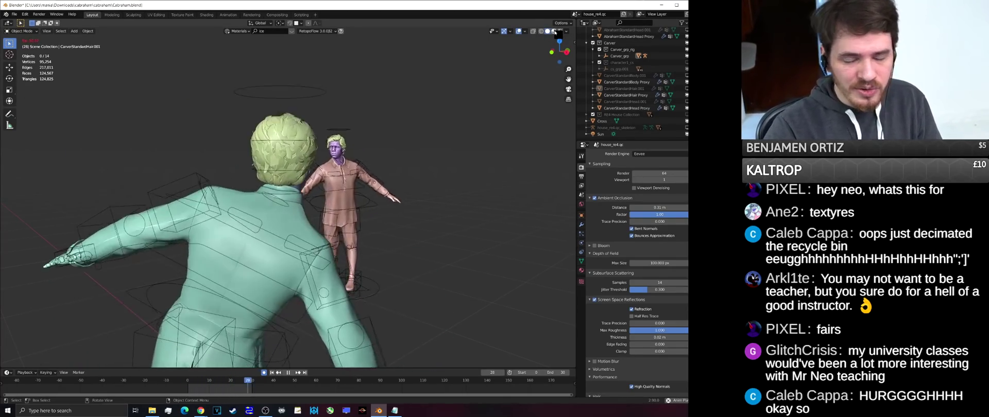
- Switch the viewport to Material Preview shading and set the viewport texture size limit to 128 in the preferences
click(555, 32)
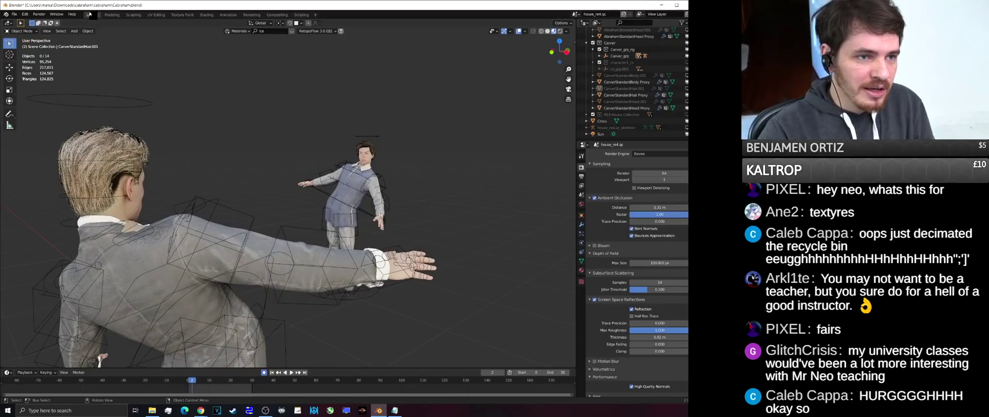
click(25, 13)
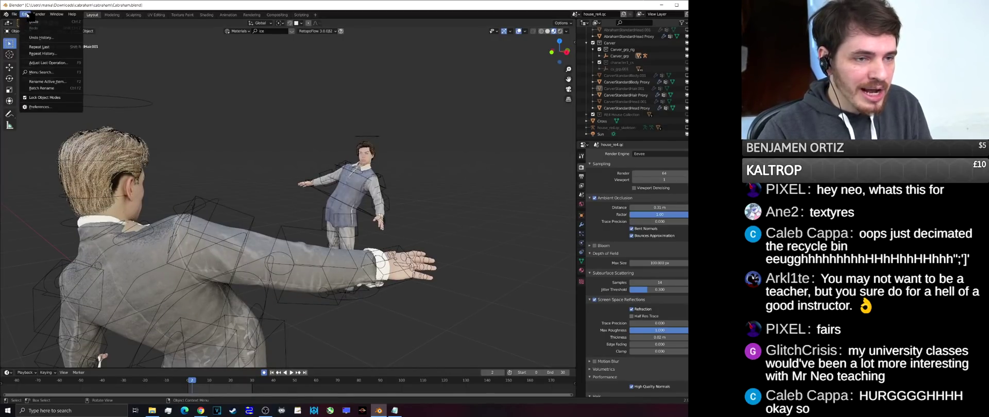
click(31, 108)
click(31, 52)
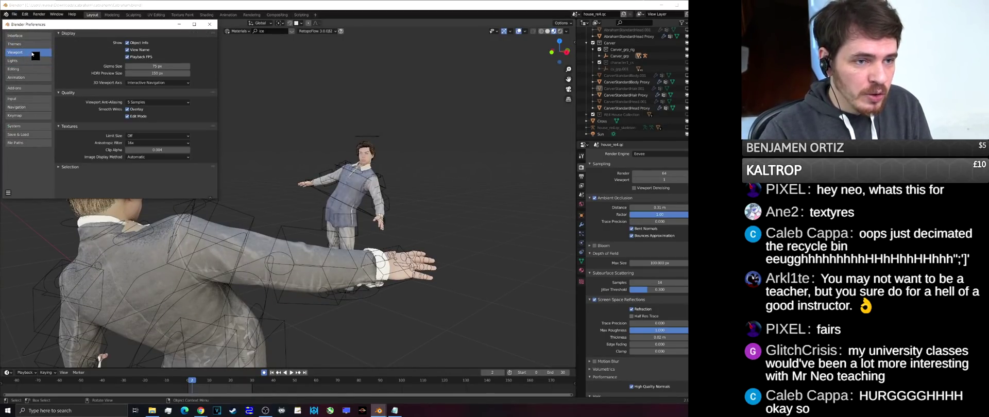
click(170, 138)
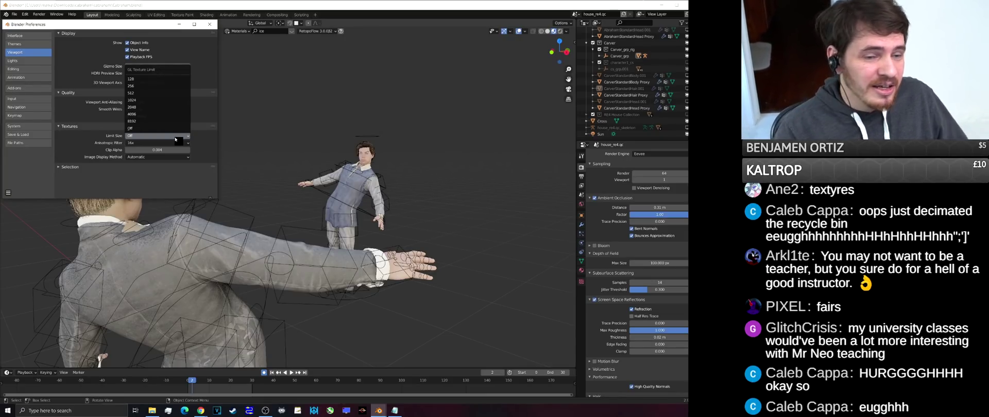
click(157, 80)
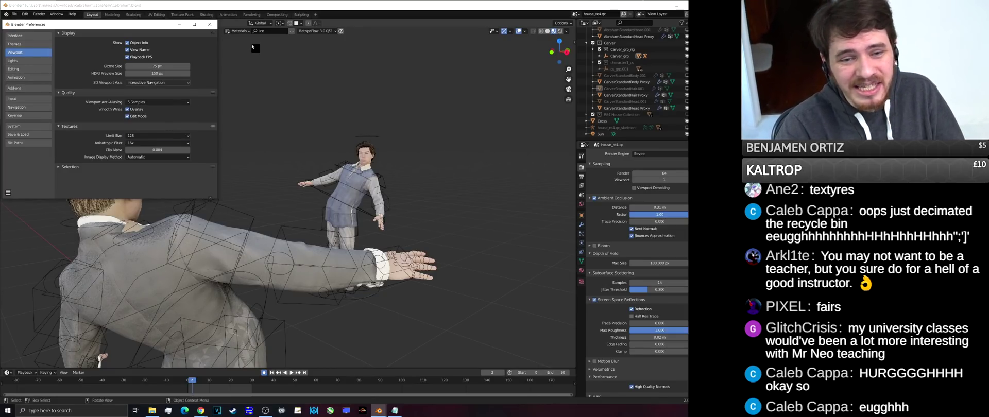
click(210, 24)
- Select Abraham's hair proxy and frame it closely to inspect the texture quality on his head
middle_drag(309, 205, 353, 161)
click(355, 161)
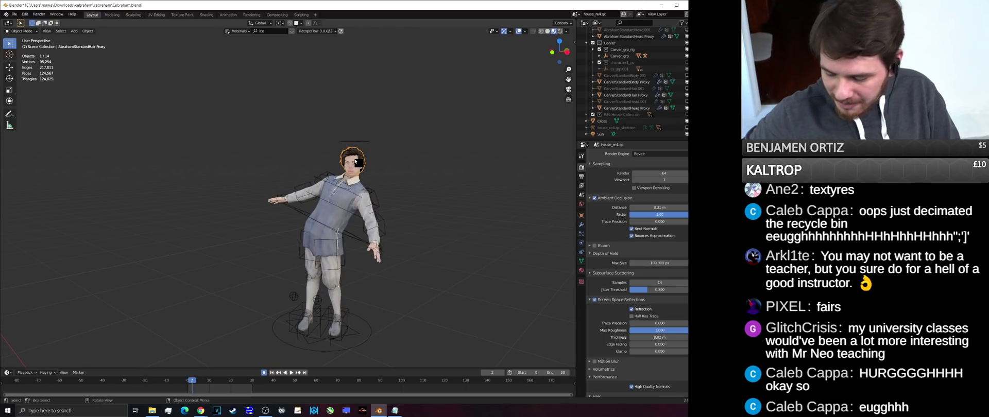
key(KP_Decimal)
scroll(330, 178, up, 5)
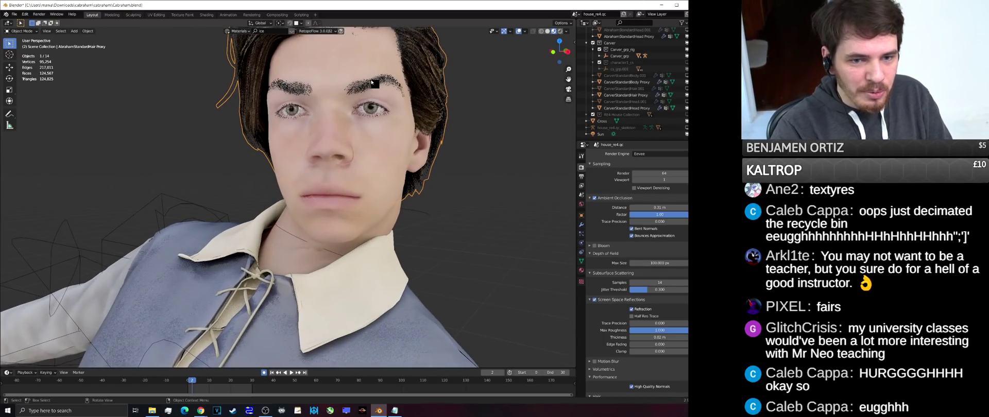
- Play the animation with both textured characters in view, clear the selection and stop playback
scroll(330, 178, down, 8)
key(space)
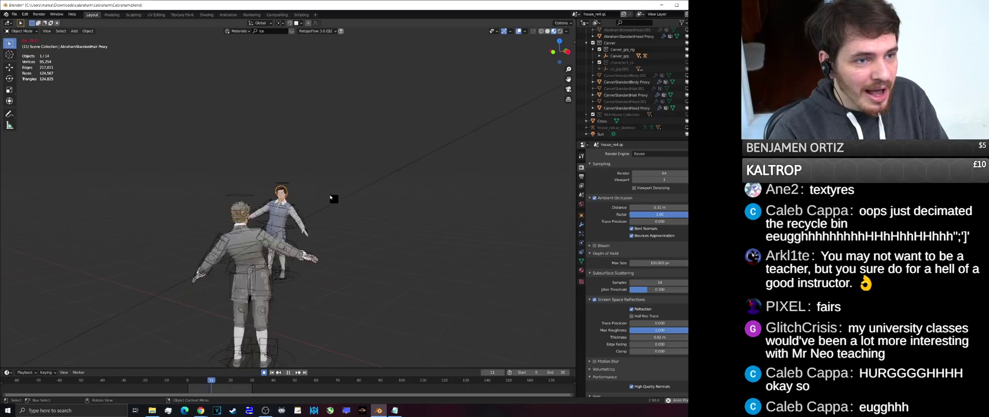
click(365, 174)
middle_drag(365, 174, 375, 154)
click(359, 160)
key(space)
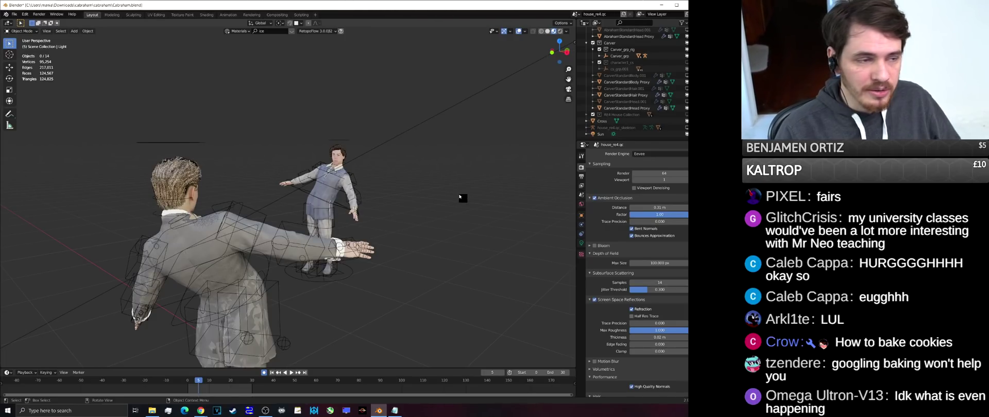
- Disable Ambient Occlusion and Screen Space Reflections in the Eevee render settings and play the animation to test the speed
click(595, 198)
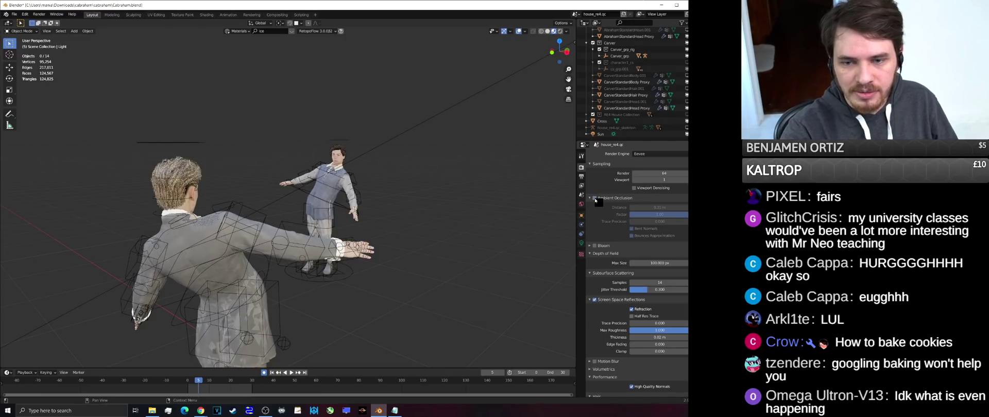
click(595, 301)
key(space)
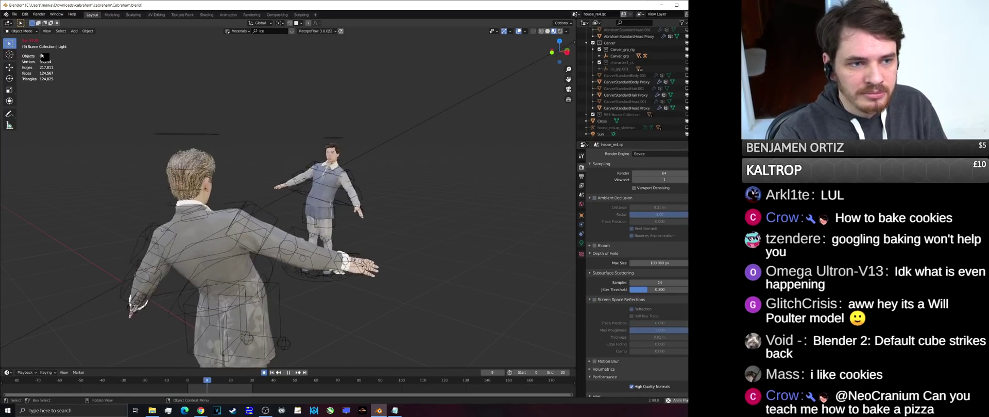